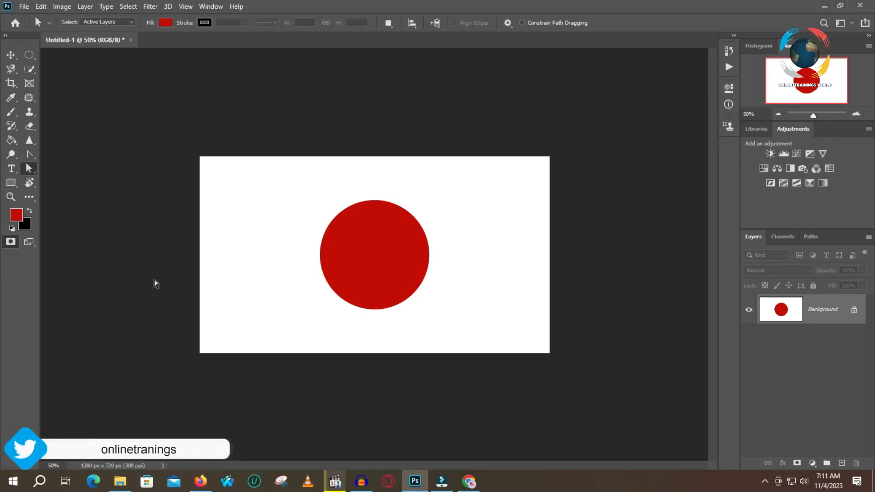
Examine the pixels along the red circle's edge against the white background at up to 3200% zoom
key("z")
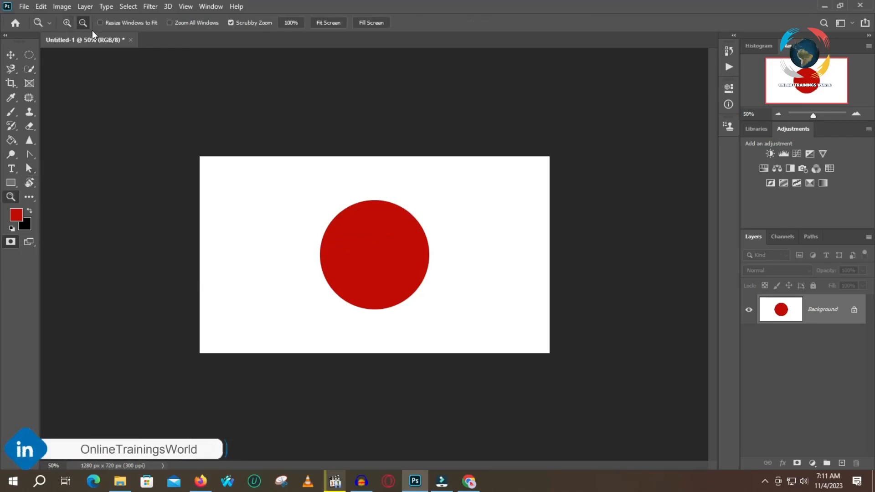
left_click(67, 22)
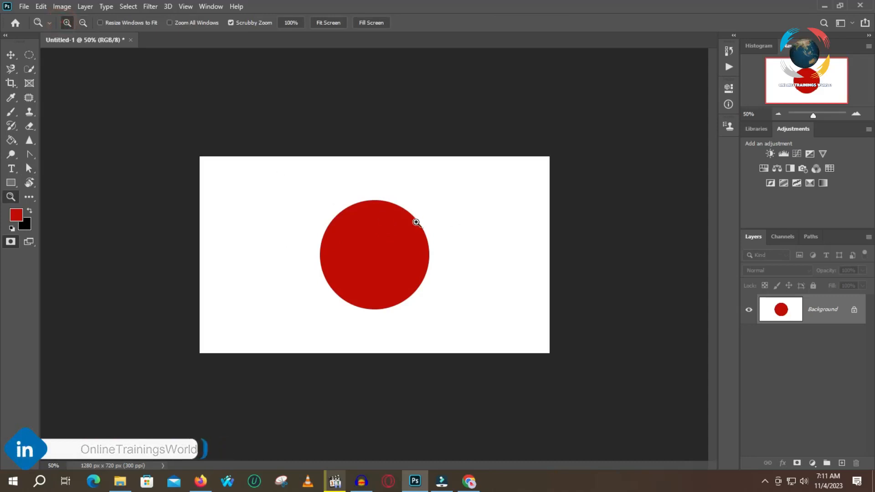
left_click(420, 211)
left_click(478, 172)
left_click(478, 172)
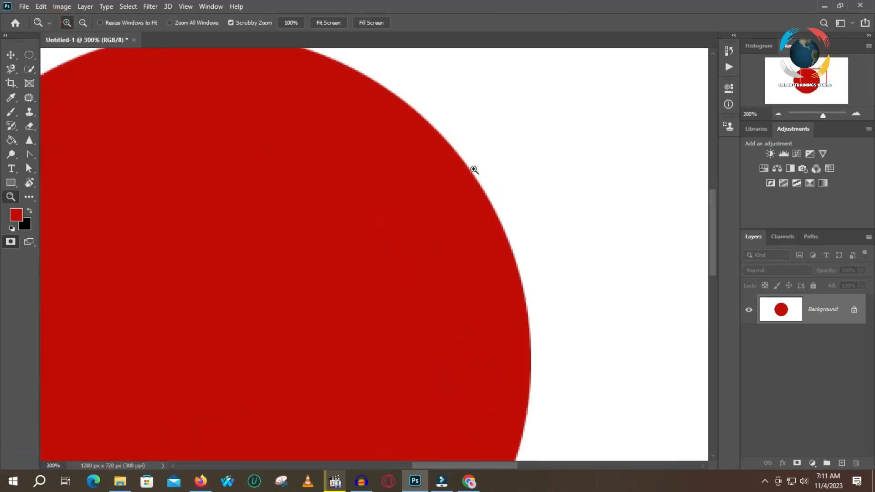
left_click(466, 173)
left_click(464, 173)
left_click(486, 182)
left_click(487, 183)
left_click(486, 183)
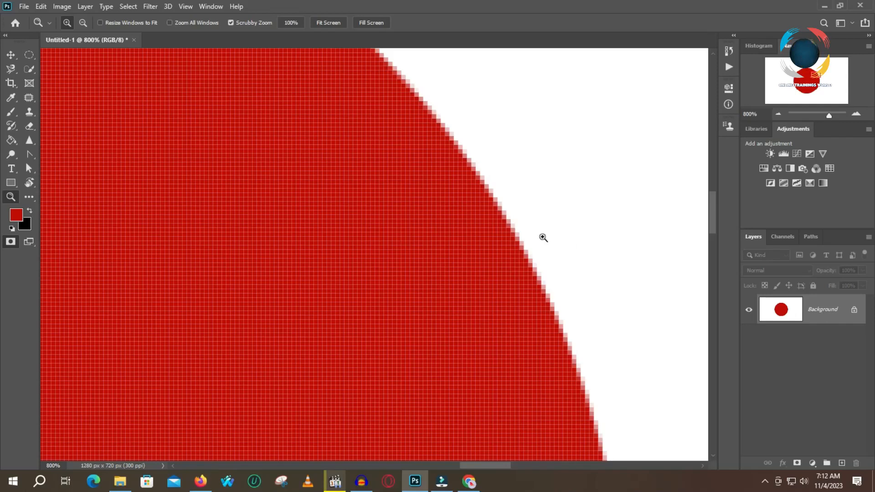
left_click(517, 213)
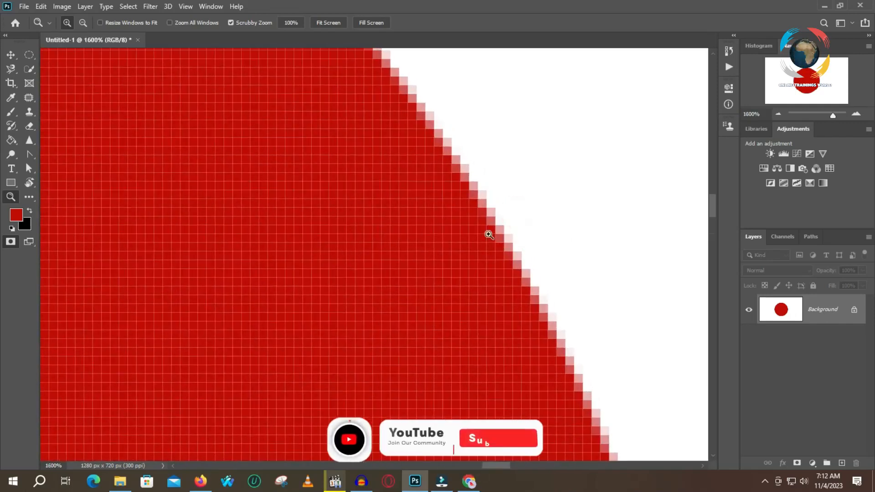
left_click(494, 220)
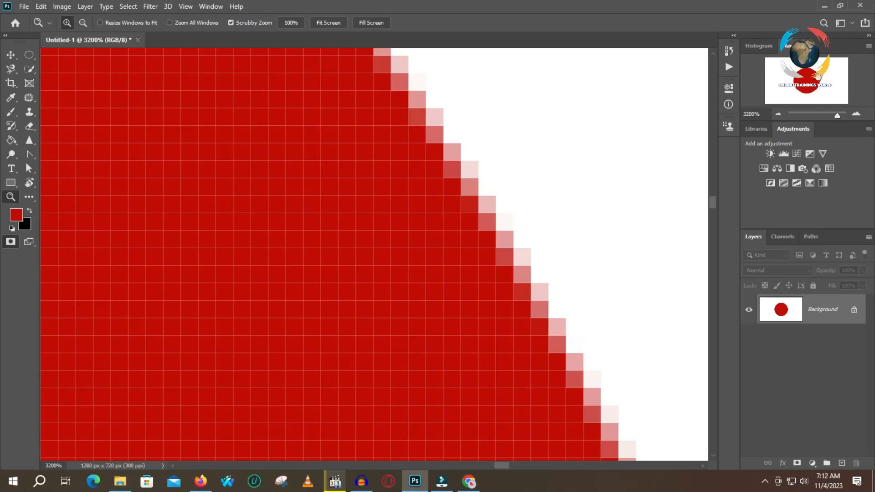
left_click_drag(835, 116, 816, 117)
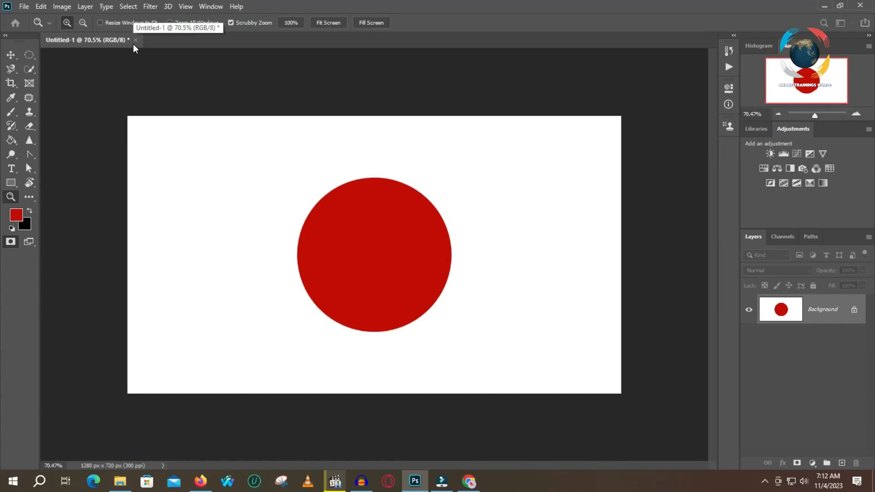
Create a 1280 x 720 px, 300 ppi document with black background contents and return to Untitled-1
key("ctrl+n")
left_click(220, 290)
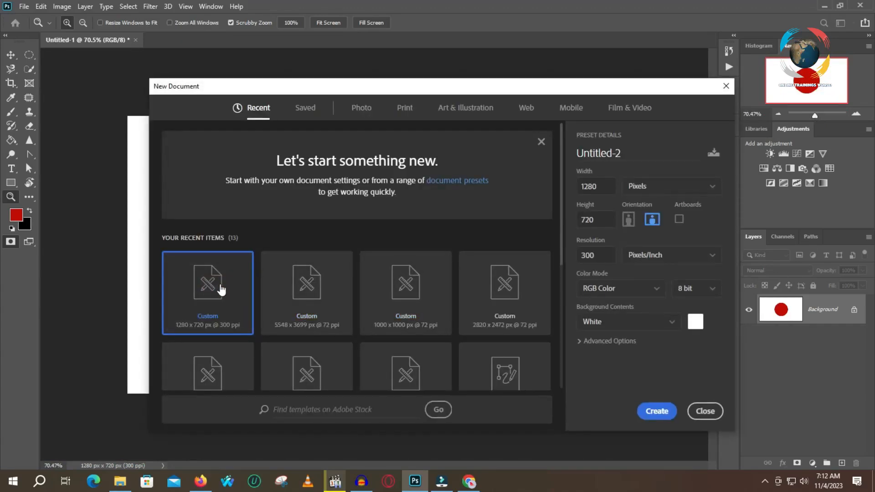
left_click(667, 319)
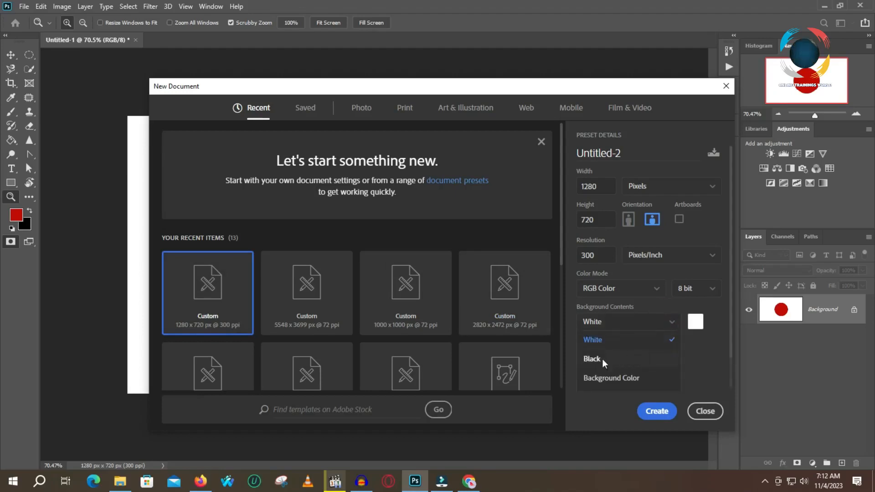
left_click(593, 359)
double_click(217, 285)
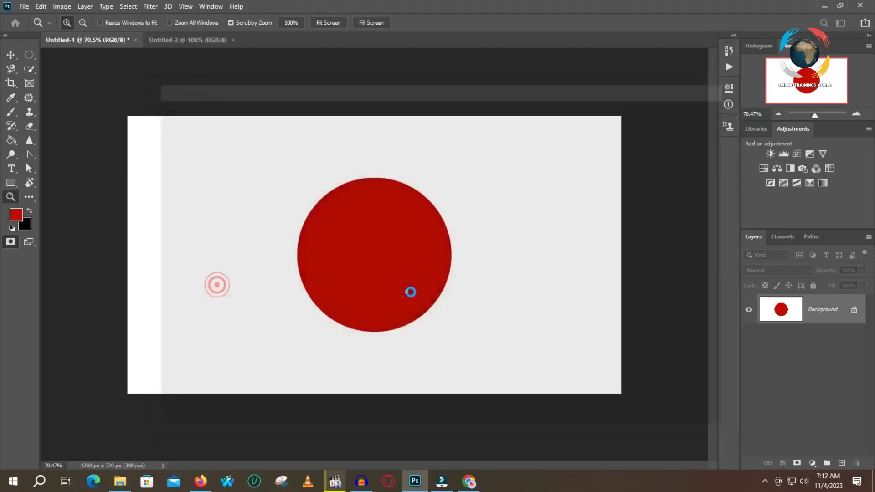
left_click(107, 39)
left_click(373, 269)
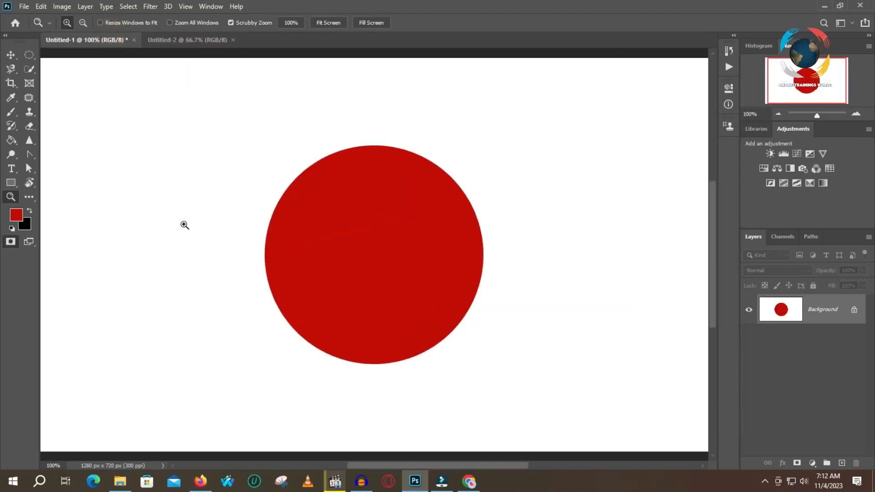
Try to move the circle image by converting its Background to a normal layer, and undo both changes
left_click(10, 54)
left_click_drag(388, 266, 404, 267)
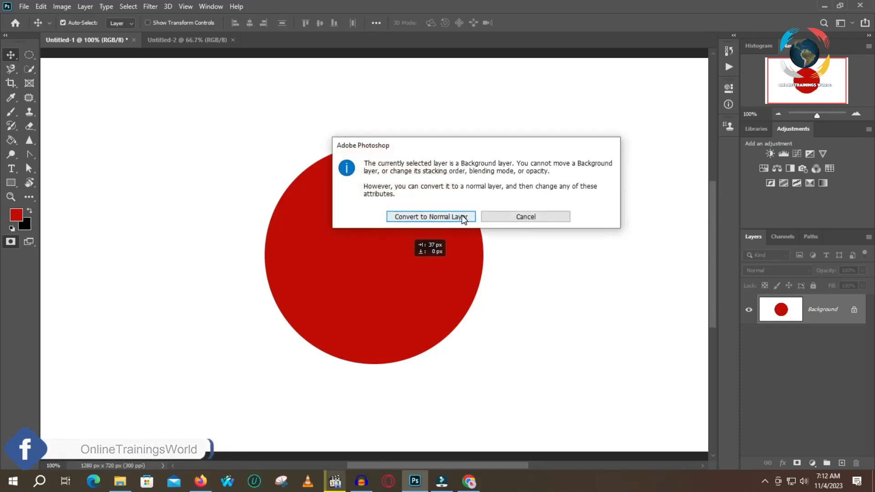
left_click(461, 217)
left_click_drag(413, 243, 385, 242)
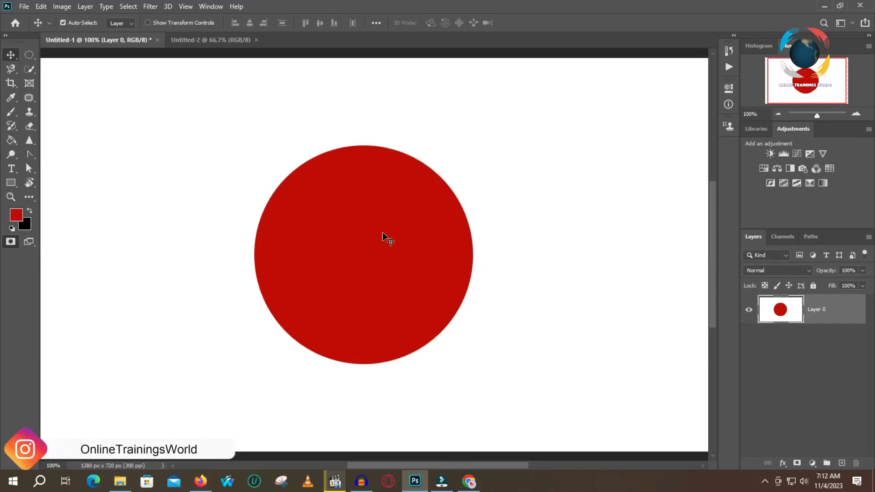
key("ctrl+z")
key("ctrl+z")
Convert the locked Background of Untitled-1 into a normal layer with the default settings
double_click(844, 313)
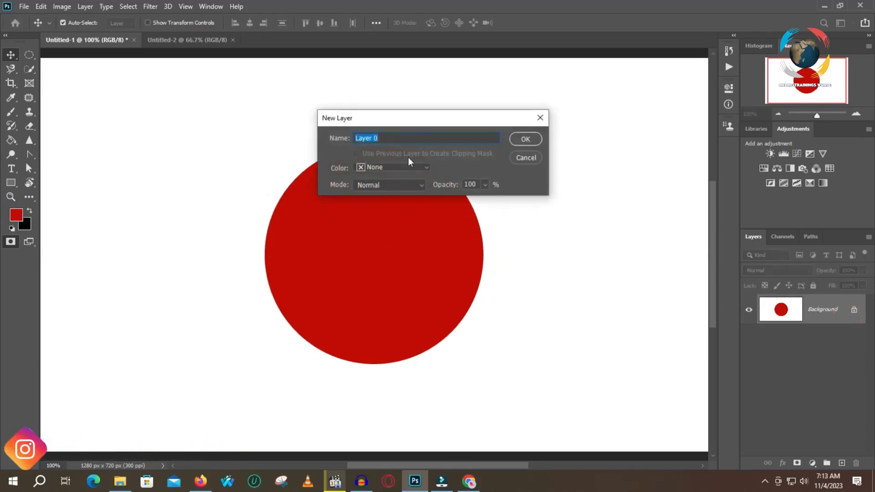
left_click(528, 141)
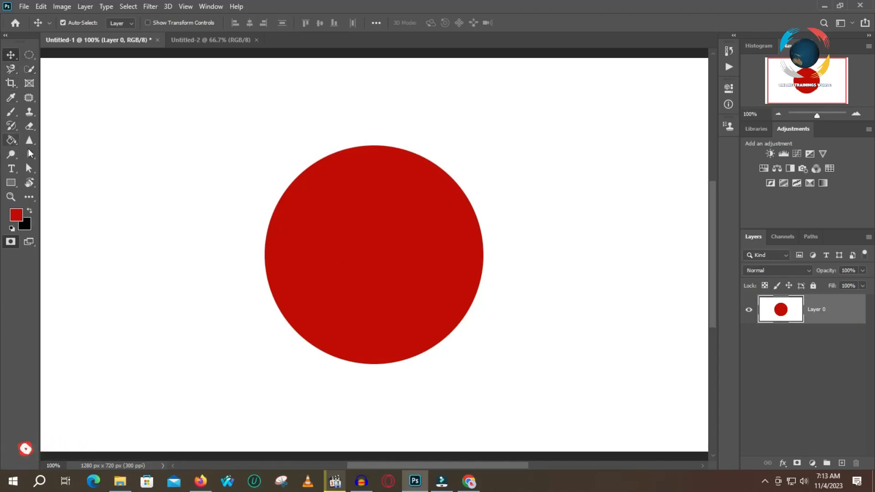
Select the red circle with the Magic Wand and move it into the black Untitled-2 document
left_click(29, 58)
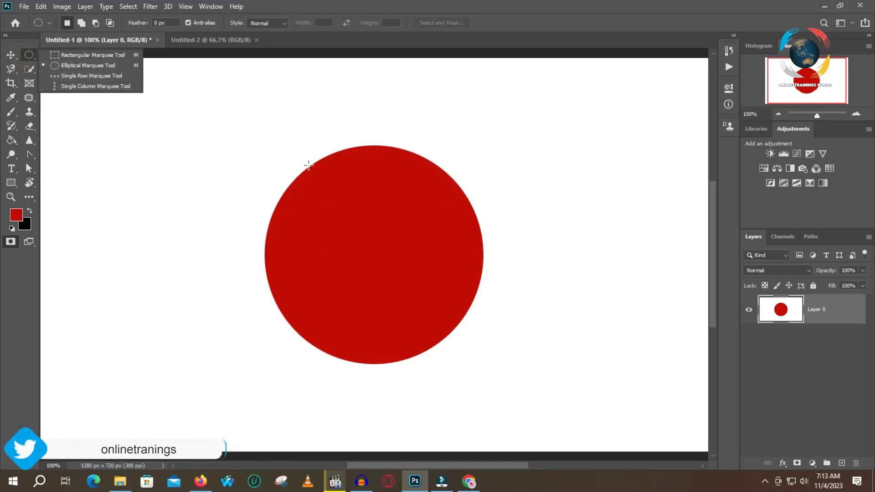
left_click(26, 69)
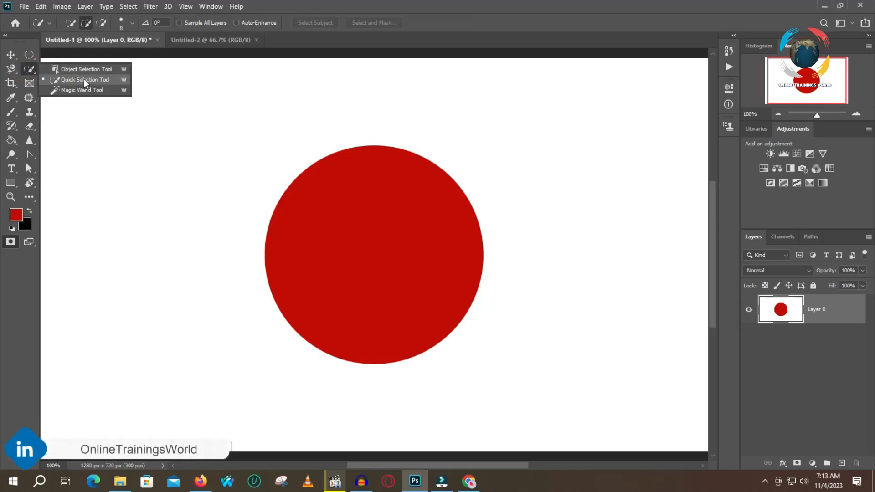
left_click(83, 90)
left_click(380, 235)
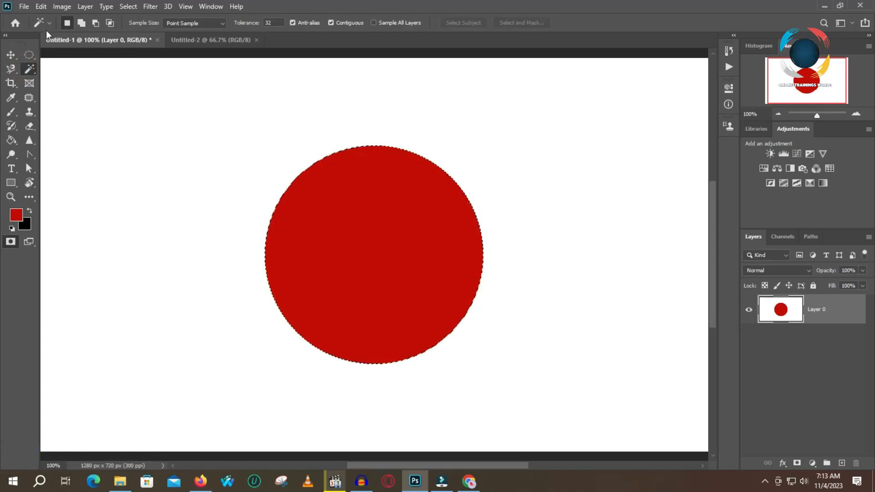
left_click(11, 55)
left_click_drag(367, 255, 378, 272)
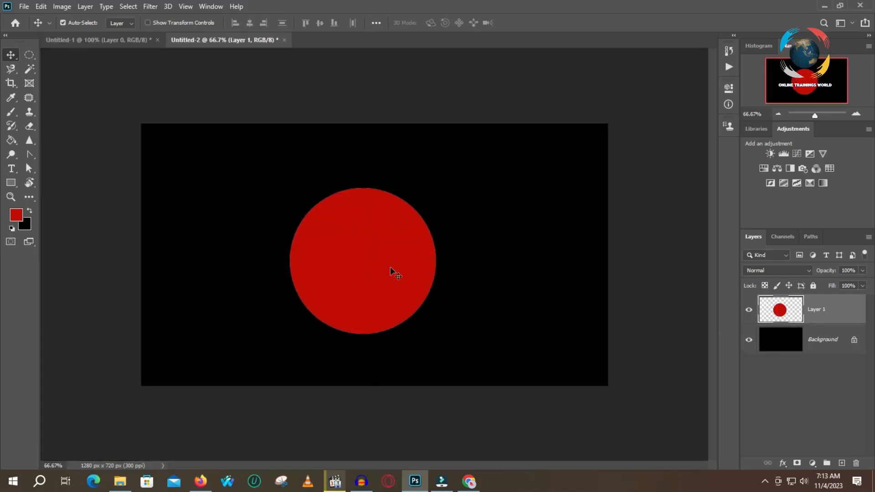
Examine the fringe pixels along the red circle's upper-left edge against the black background at up to 6400% zoom
key("z")
left_click_drag(310, 203, 519, 187)
left_click_drag(194, 181, 214, 206)
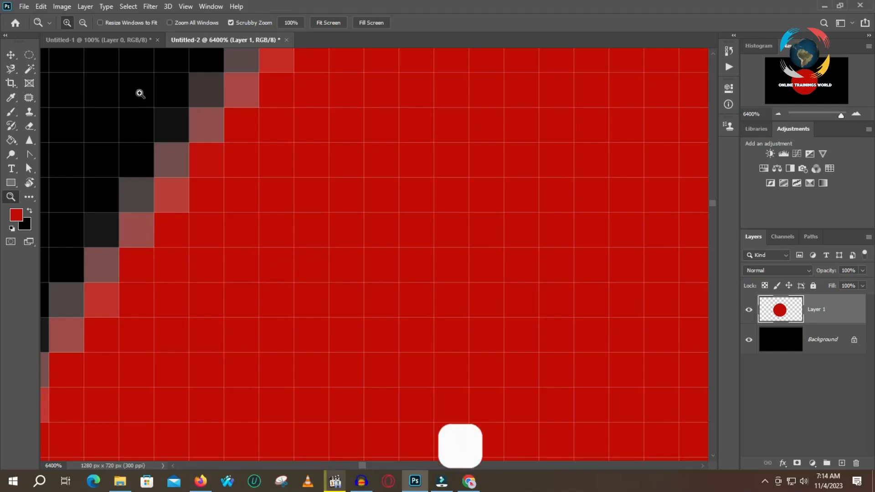
left_click(83, 23)
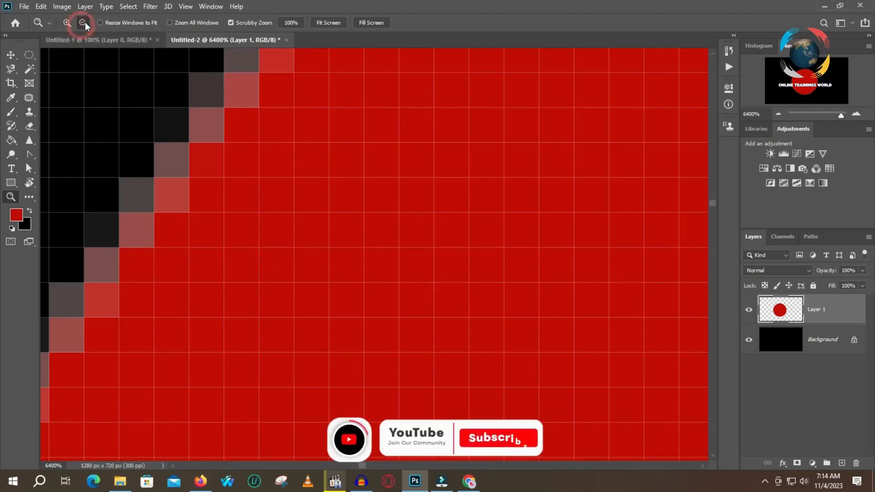
left_click(285, 178)
left_click(263, 180)
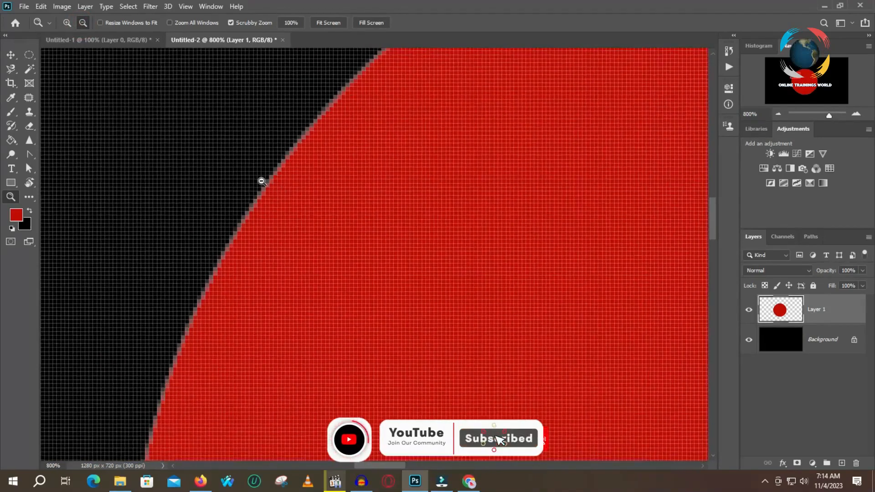
left_click(85, 7)
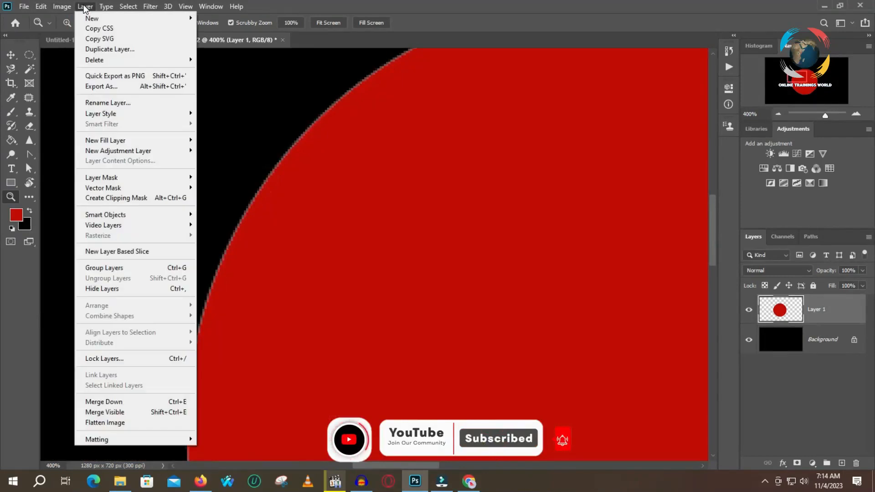
mouse_move(122, 440)
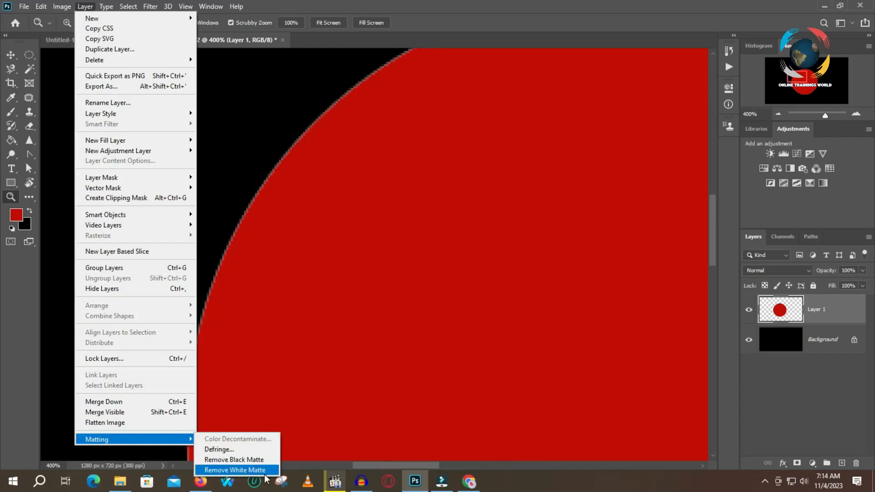
left_click(220, 450)
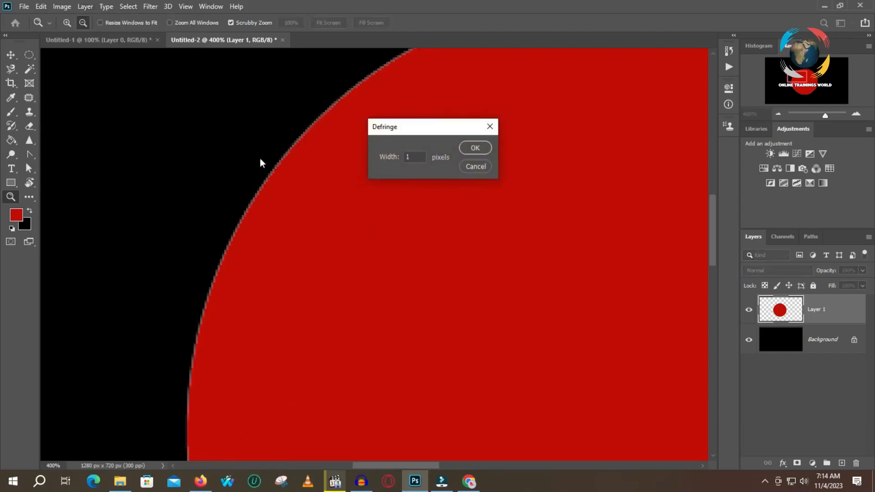
left_click(466, 165)
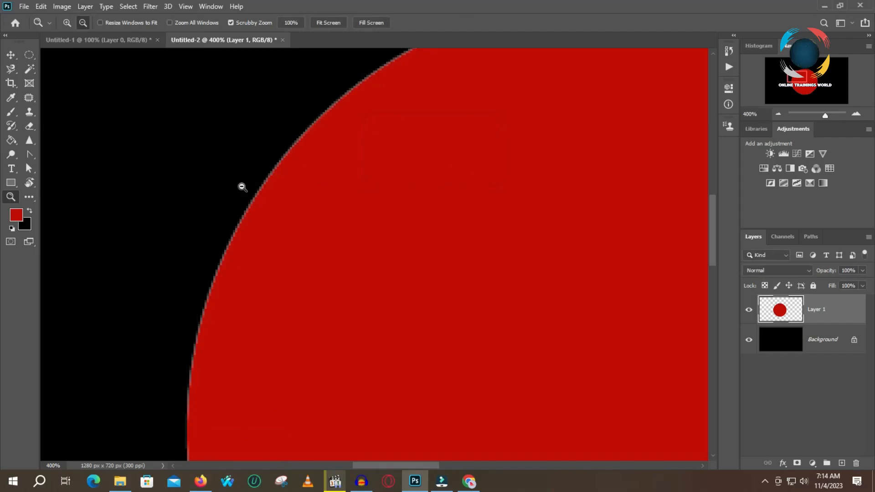
Apply Defringe matting with a width of 4 pixels to the red circle's layer
left_click(286, 149)
left_click(286, 149)
left_click(285, 149)
left_click(285, 149)
left_click(286, 148)
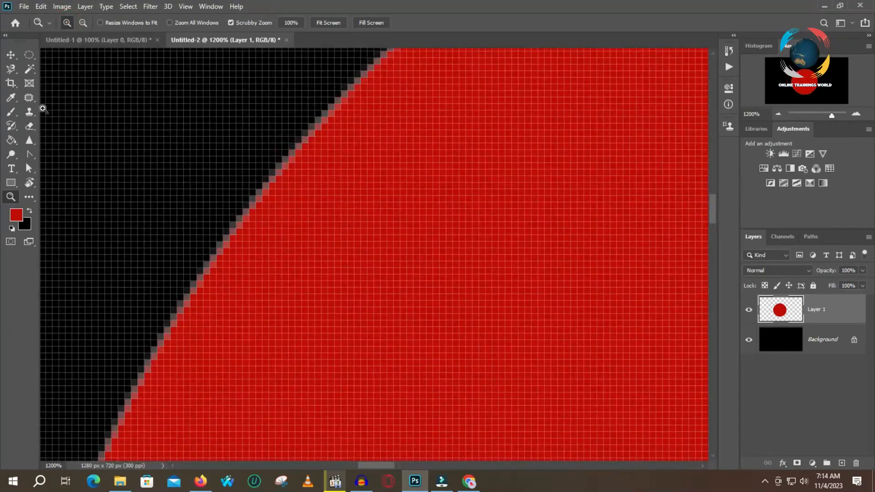
left_click(85, 7)
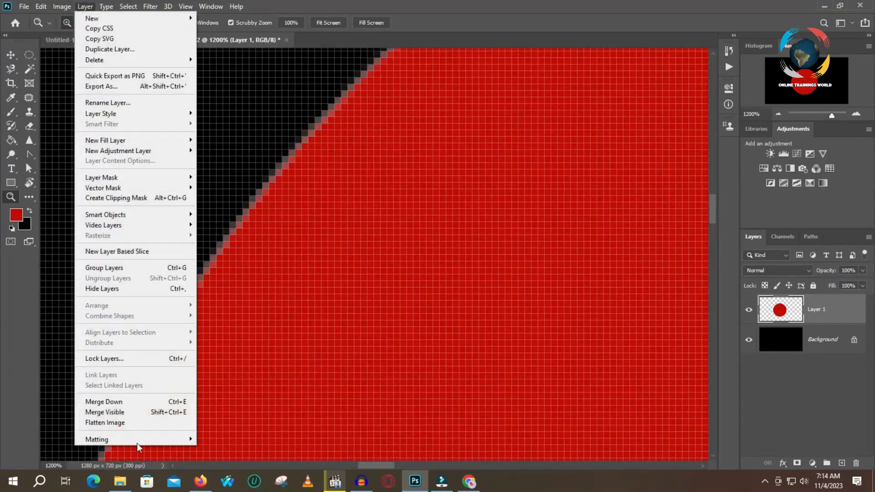
mouse_move(136, 439)
left_click(233, 449)
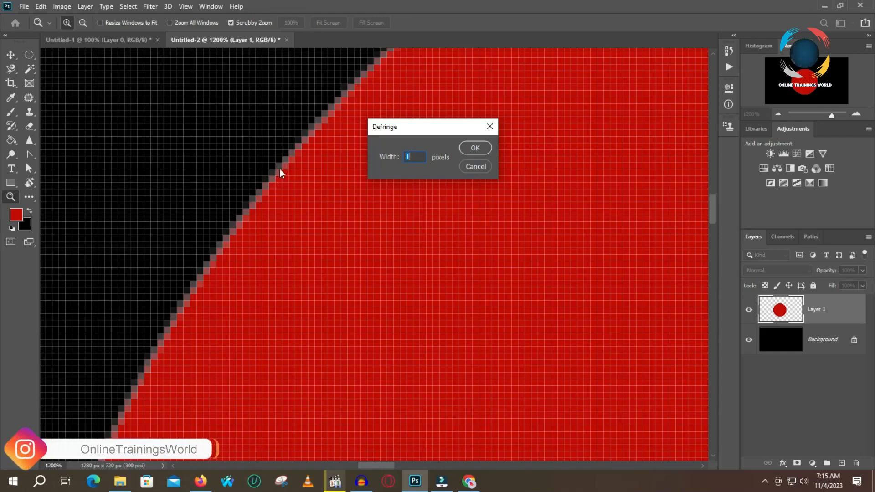
type("4")
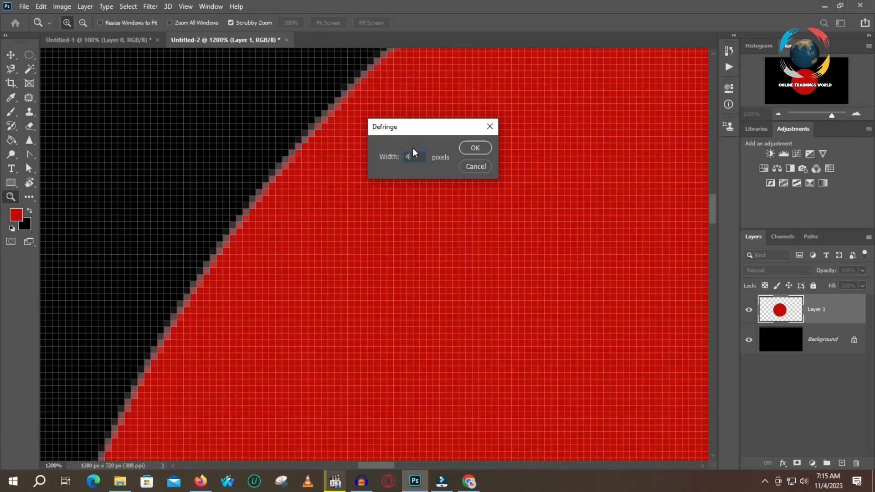
left_click(477, 149)
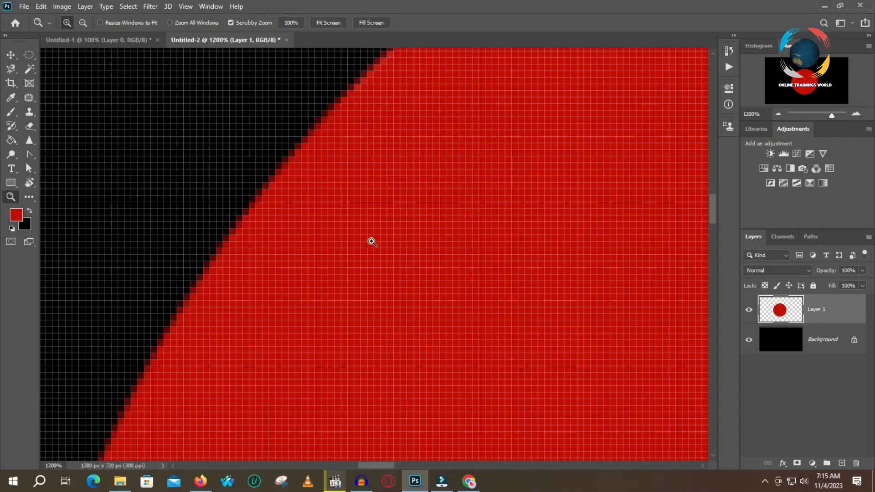
Examine the defringed edge in full screen mode and the whole circle in standard screen mode
left_click(29, 242)
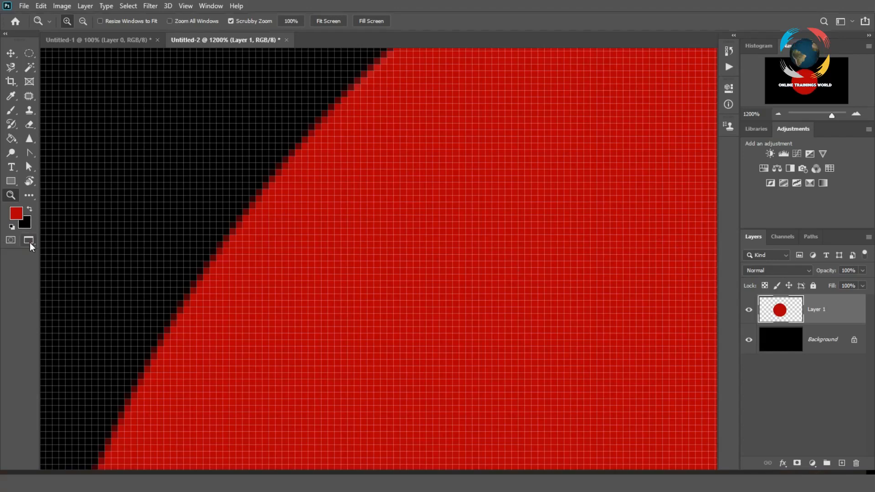
left_click(29, 242)
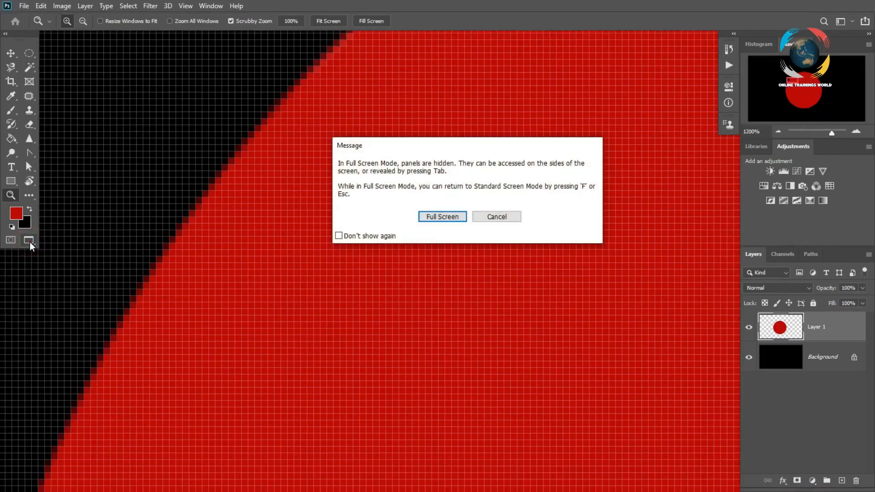
left_click(486, 217)
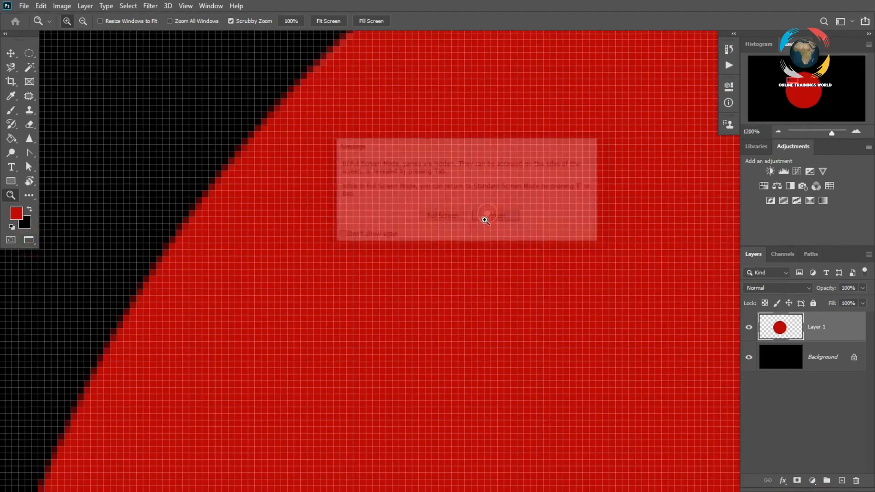
left_click(28, 242)
left_click(440, 217)
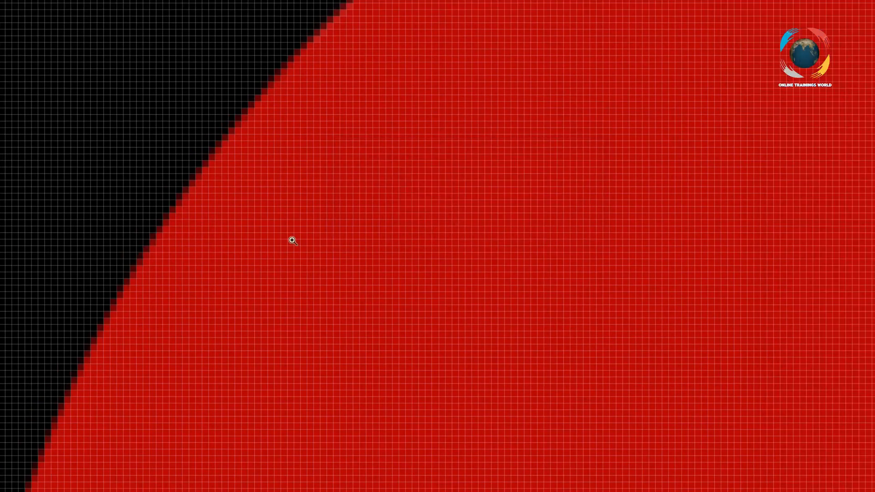
key("Escape")
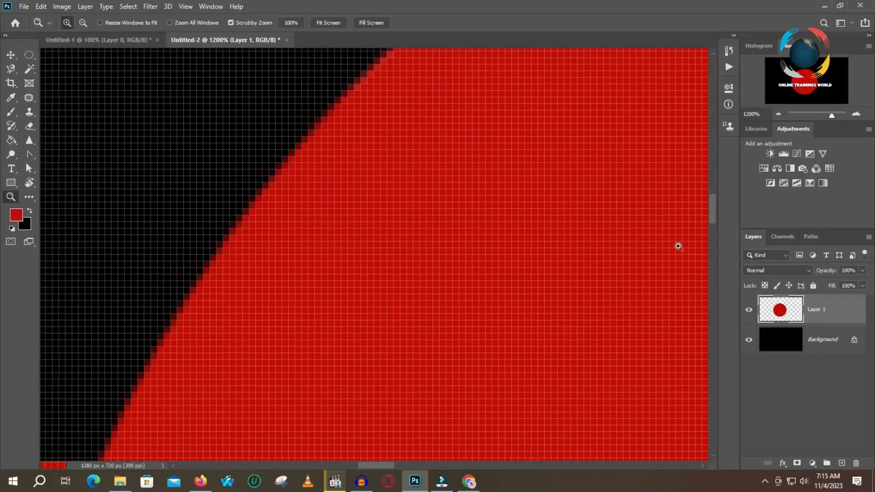
mouse_move(832, 116)
left_mouse_down()
mouse_move(804, 118)
mouse_move(819, 117)
left_mouse_up()
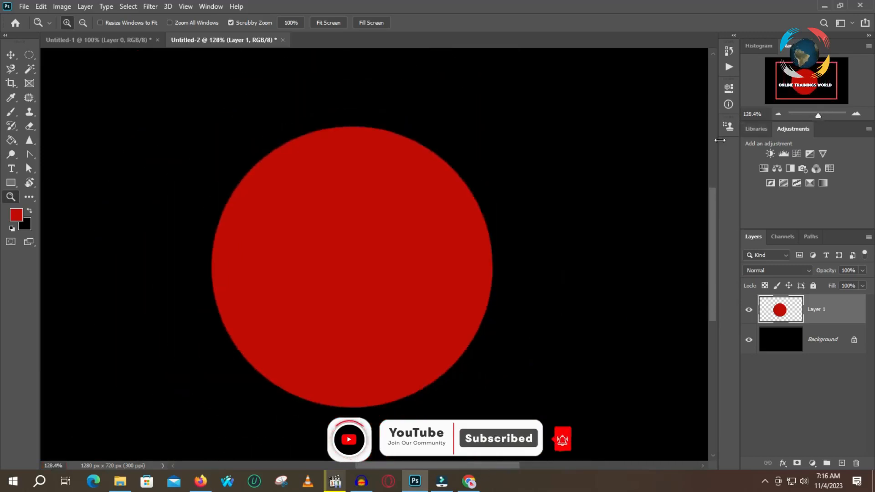